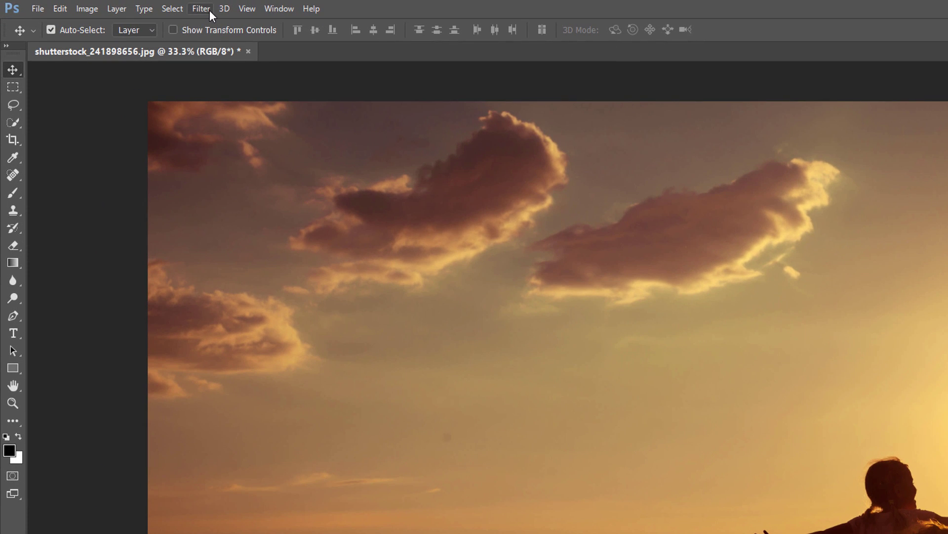
# - Open Lens Flare and compare the 35mm Prime, 105mm Prime and Movie Prime lenses, ending on 50-300mm Zoom
pyautogui.click(210, 10)
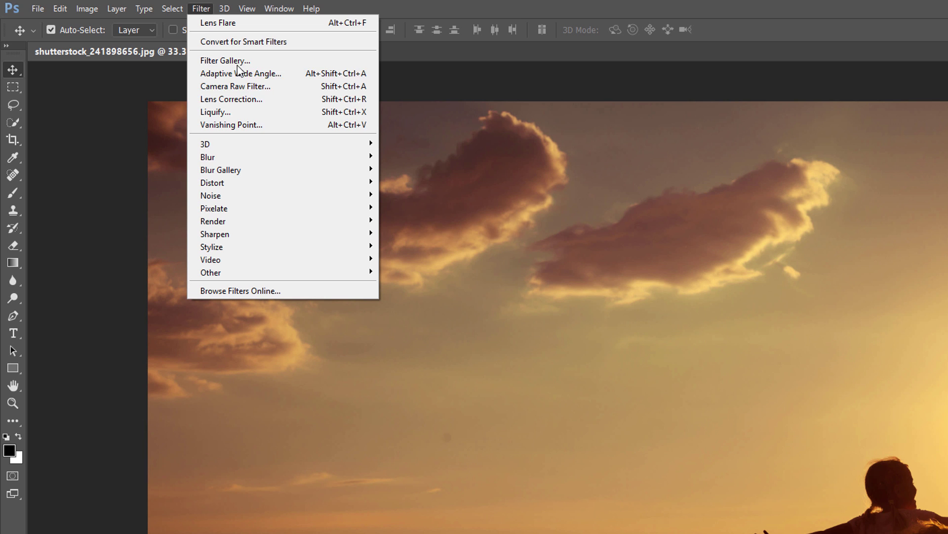
pyautogui.moveTo(266, 223)
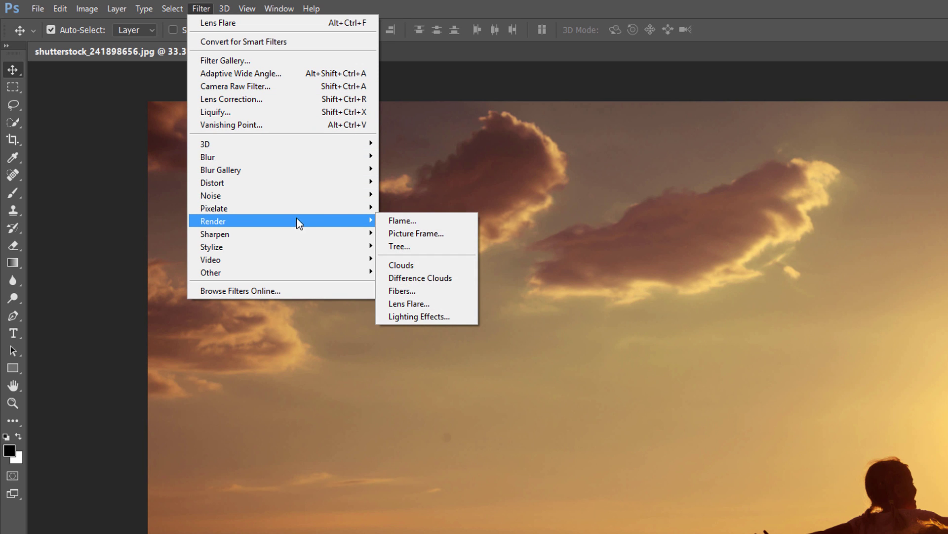
pyautogui.click(446, 304)
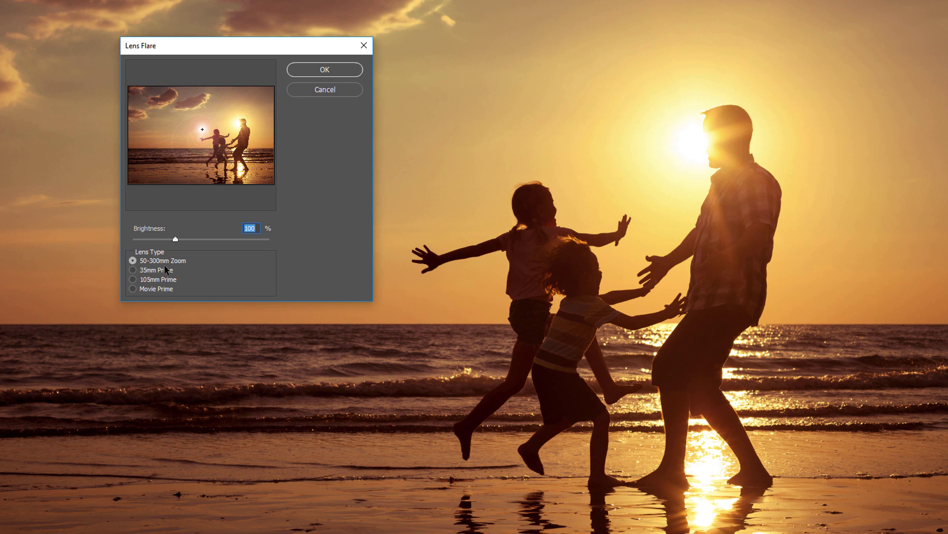
pyautogui.click(132, 270)
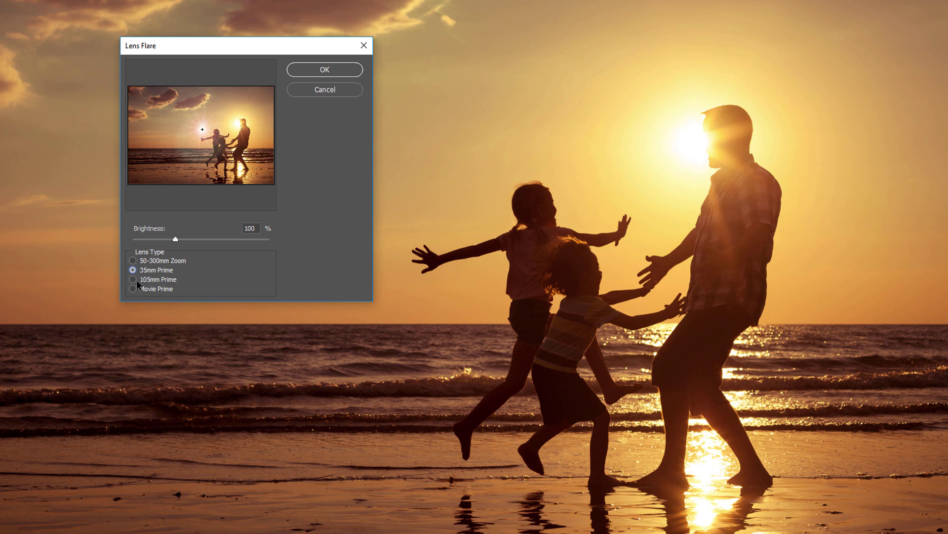
pyautogui.click(133, 280)
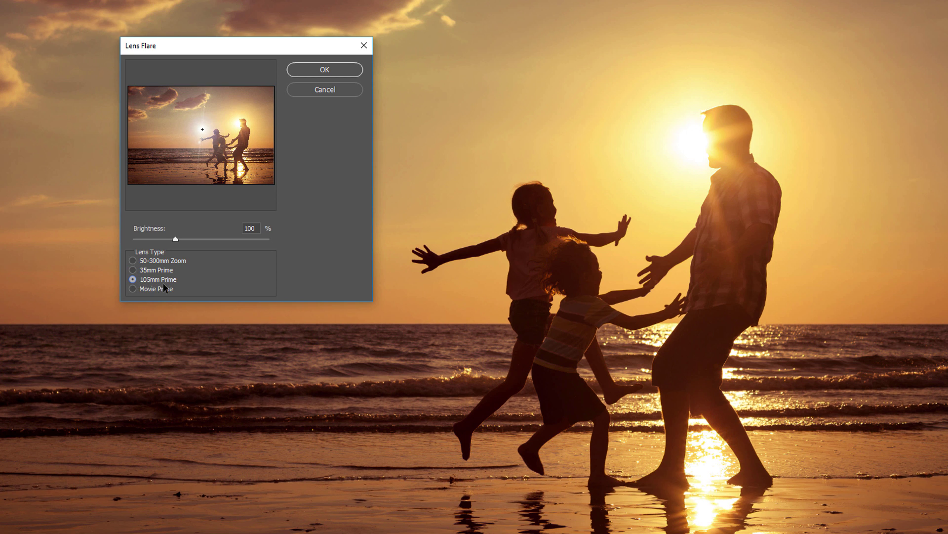
pyautogui.click(133, 289)
pyautogui.click(134, 281)
pyautogui.click(133, 271)
pyautogui.click(134, 262)
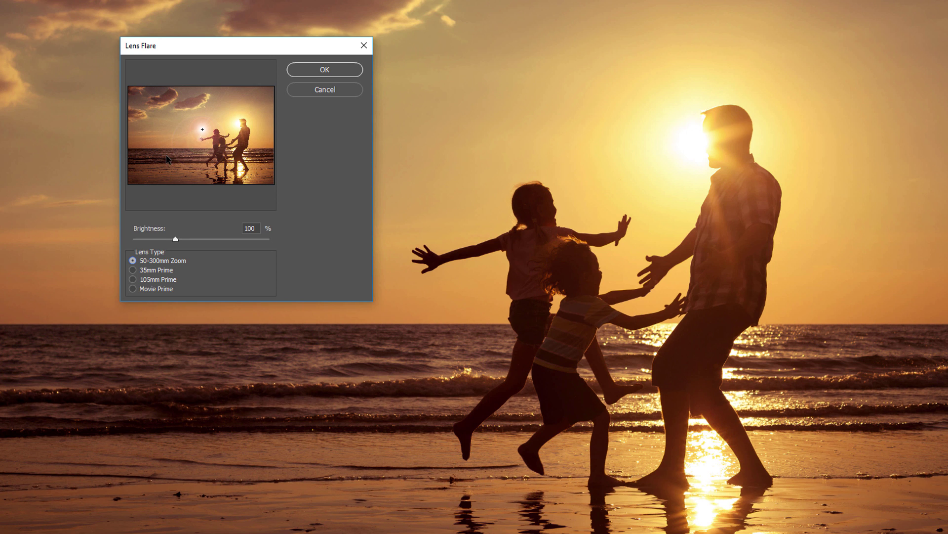
# - Lower the flare brightness slightly, centre the flare on the tall figure's head, and apply it
pyautogui.moveTo(175, 239)
pyautogui.mouseDown()
pyautogui.moveTo(165, 241)
pyautogui.moveTo(194, 242)
pyautogui.moveTo(174, 242)
pyautogui.mouseUp()
pyautogui.click(239, 123)
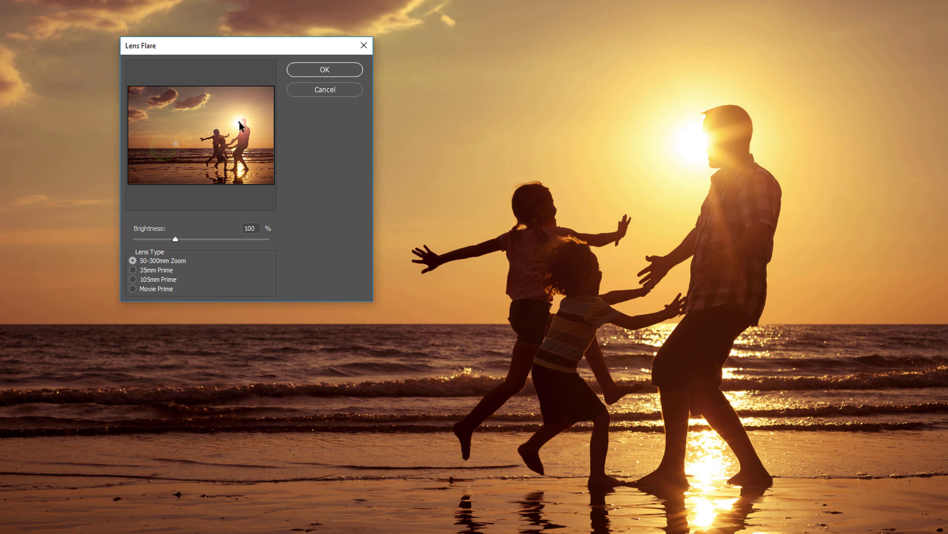
pyautogui.moveTo(239, 123)
pyautogui.mouseDown()
pyautogui.moveTo(165, 94)
pyautogui.moveTo(192, 99)
pyautogui.moveTo(148, 158)
pyautogui.moveTo(226, 154)
pyautogui.moveTo(215, 121)
pyautogui.moveTo(231, 141)
pyautogui.moveTo(240, 124)
pyautogui.mouseUp()
pyautogui.click(342, 71)
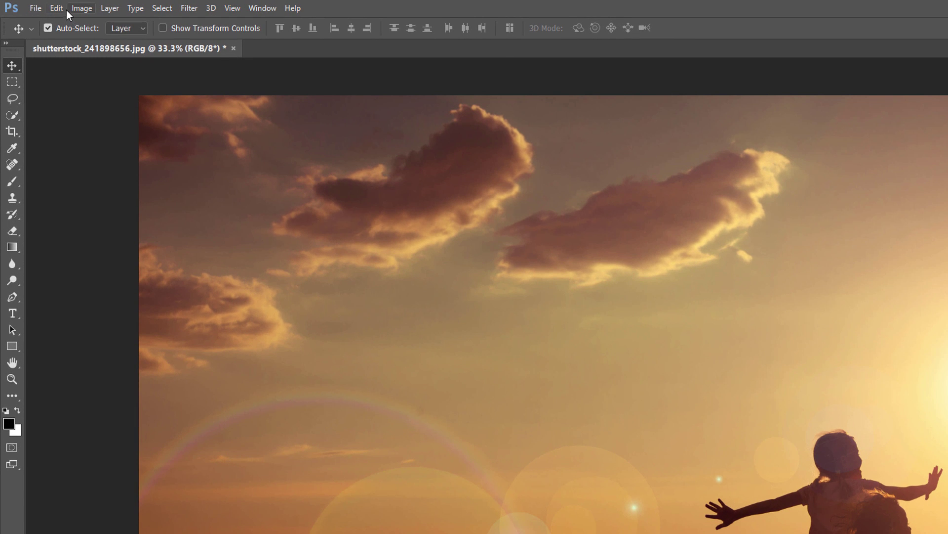
# - Undo the Lens Flare from the Edit menu
pyautogui.click(61, 9)
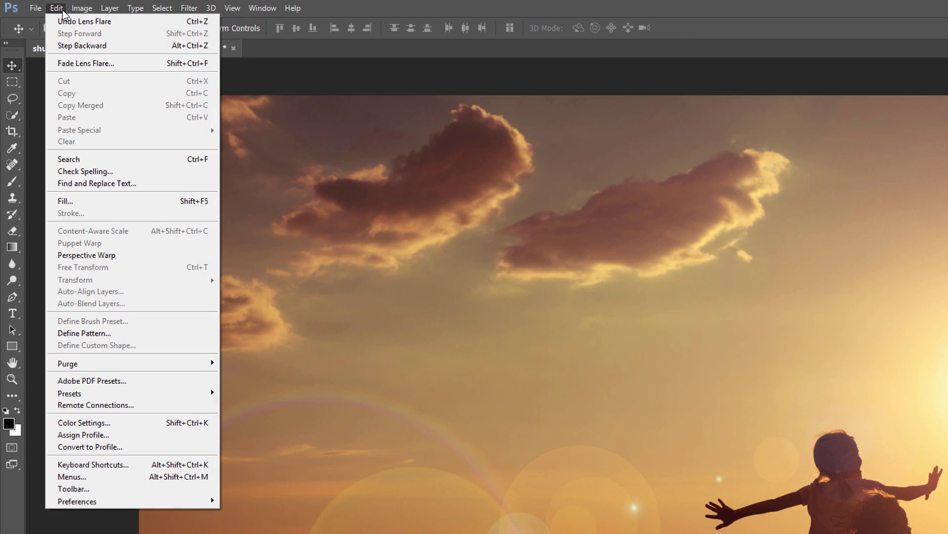
pyautogui.click(123, 22)
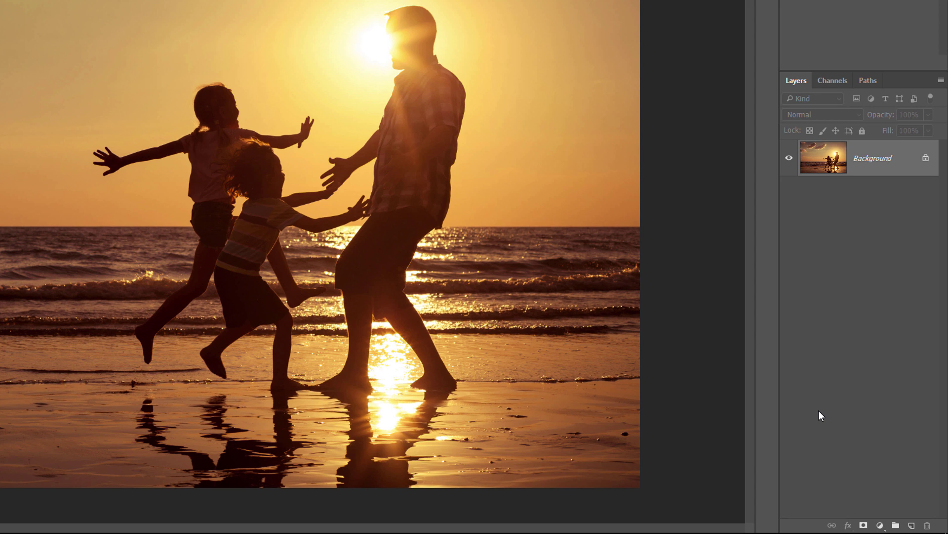
# - Add a new empty layer above the Background layer for the flare
pyautogui.keyDown('alt'); pyautogui.click(912, 525); pyautogui.keyUp('alt')
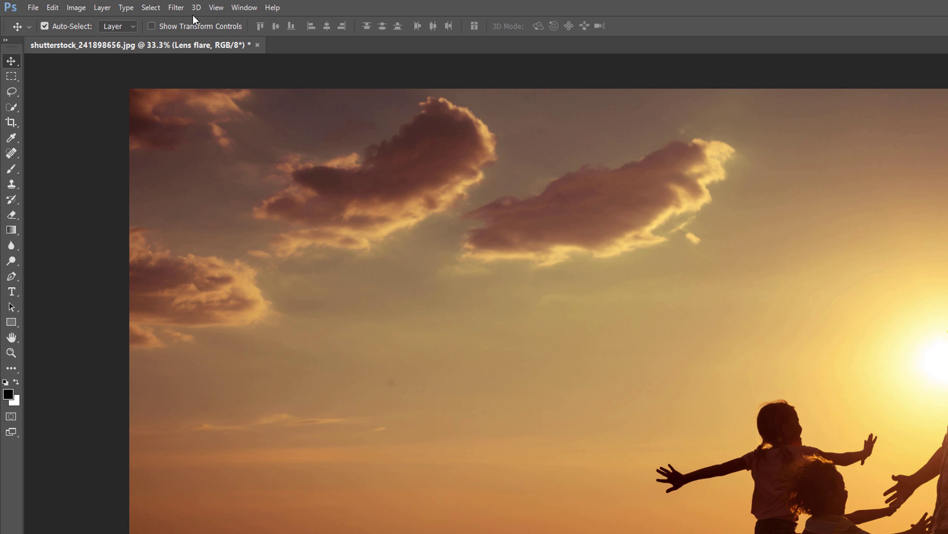
pyautogui.click(183, 9)
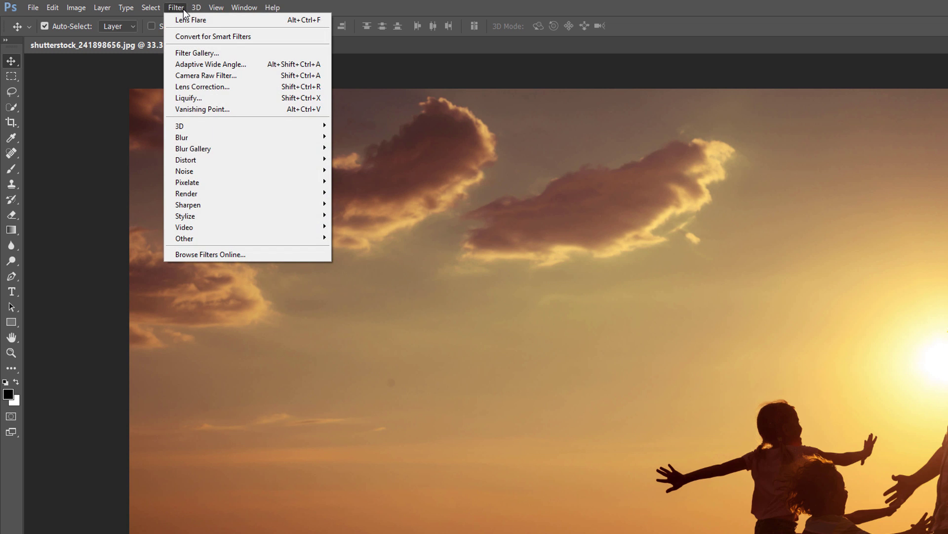
pyautogui.click(230, 20)
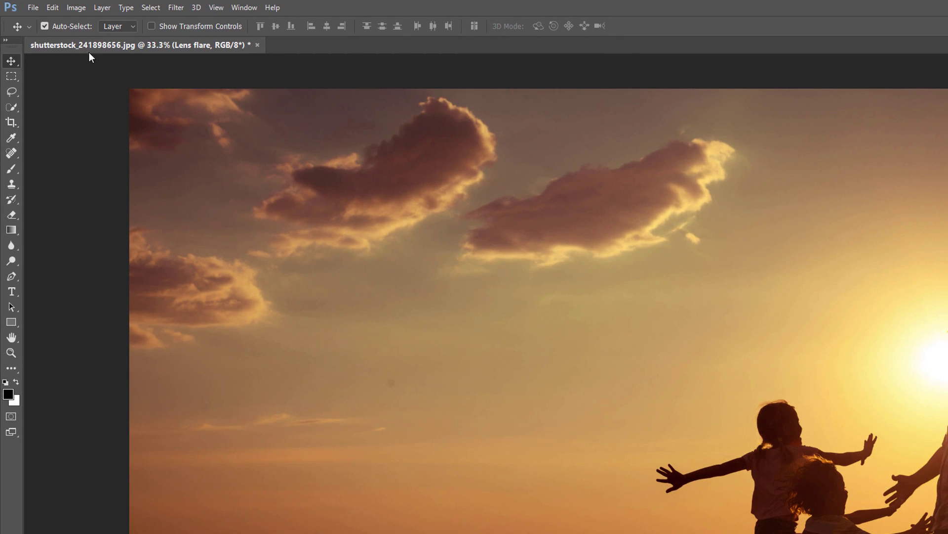
# - Fill the Lens flare layer with solid black using Edit > Fill
pyautogui.click(53, 8)
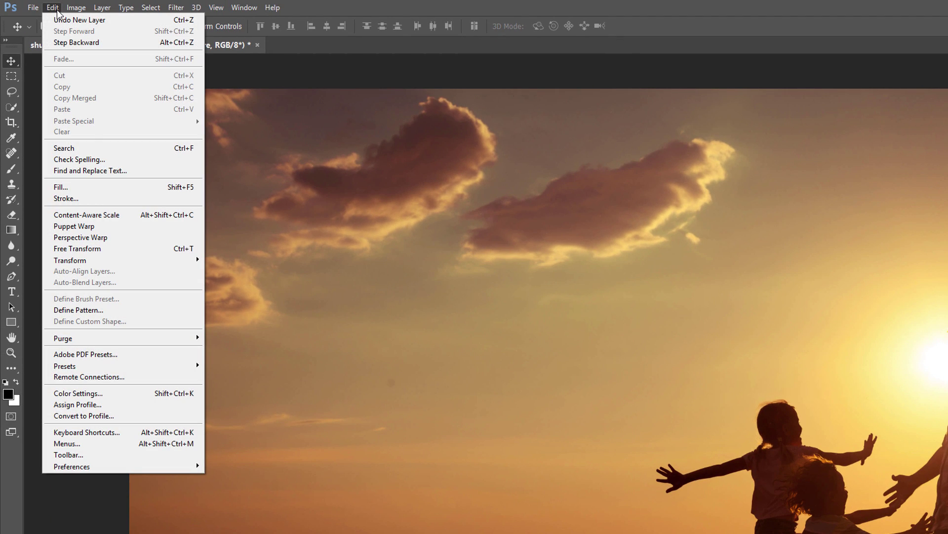
pyautogui.click(83, 189)
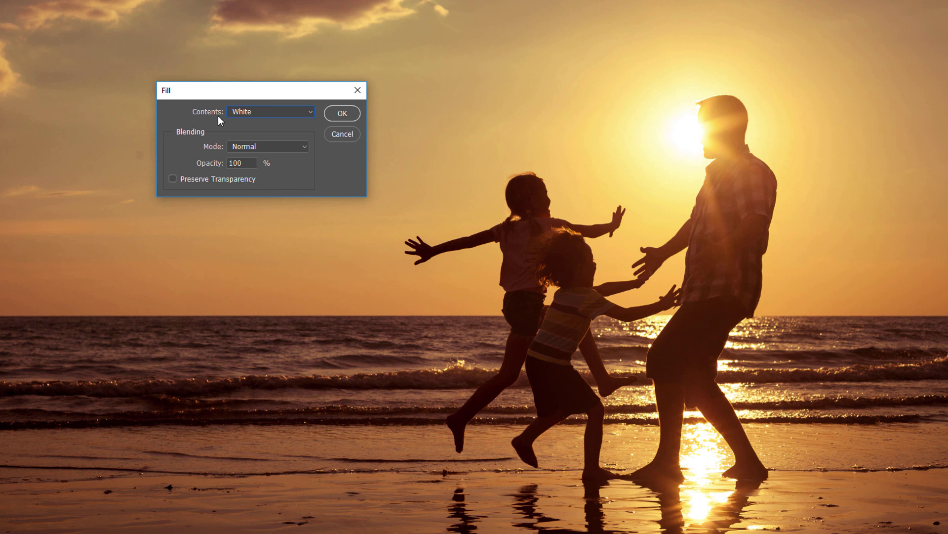
pyautogui.click(272, 117)
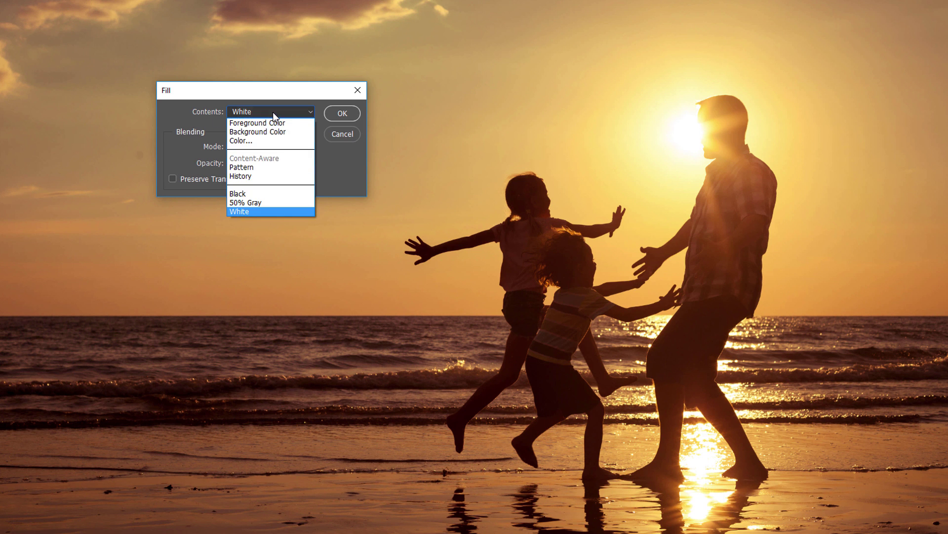
pyautogui.click(260, 193)
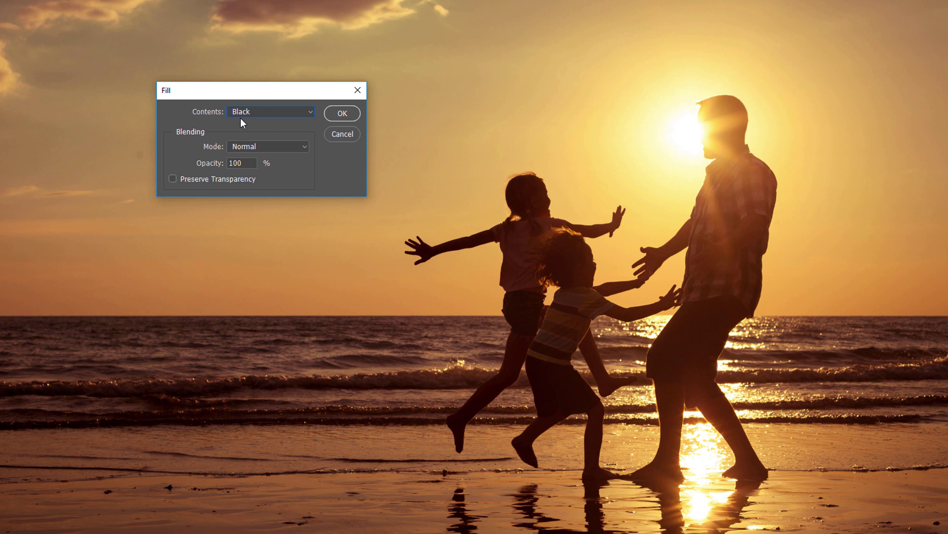
pyautogui.click(342, 113)
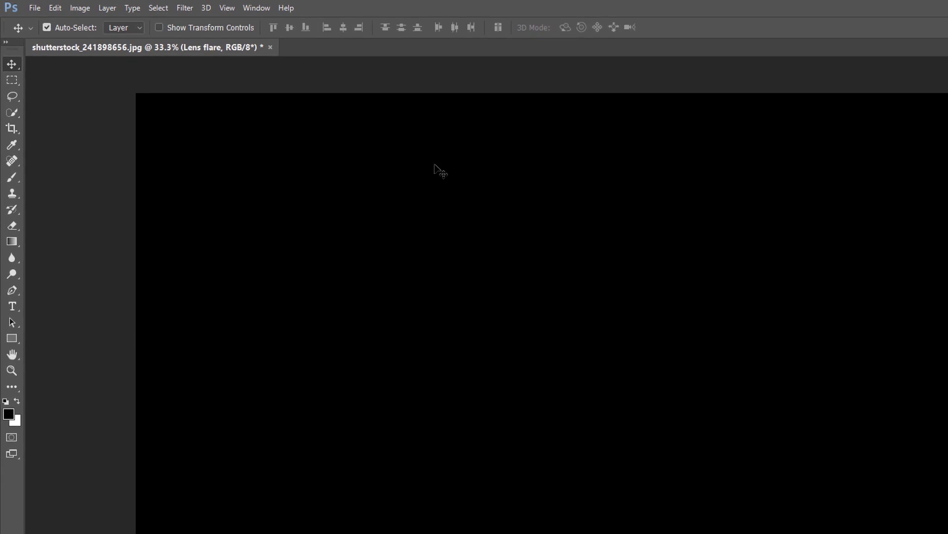
# - Reapply the last Lens Flare filter to the black layer
pyautogui.click(194, 8)
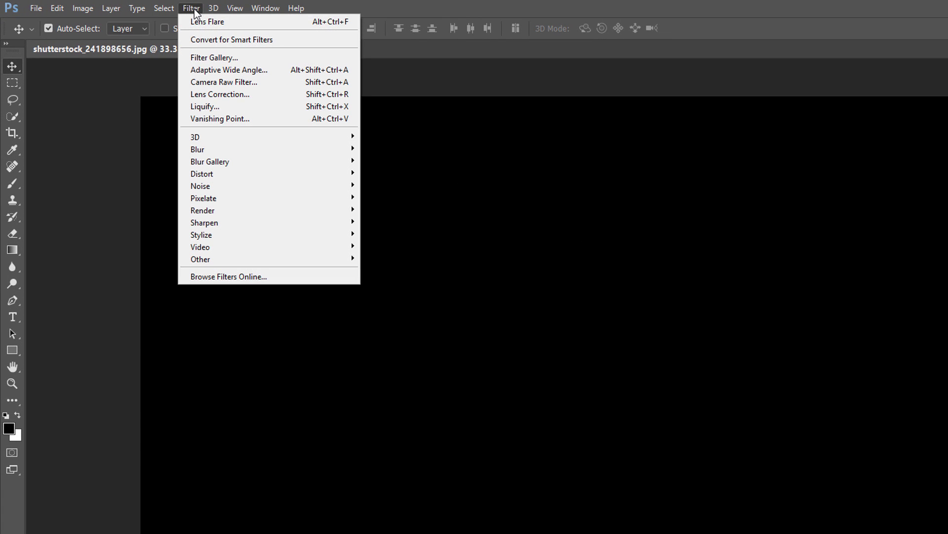
pyautogui.click(250, 22)
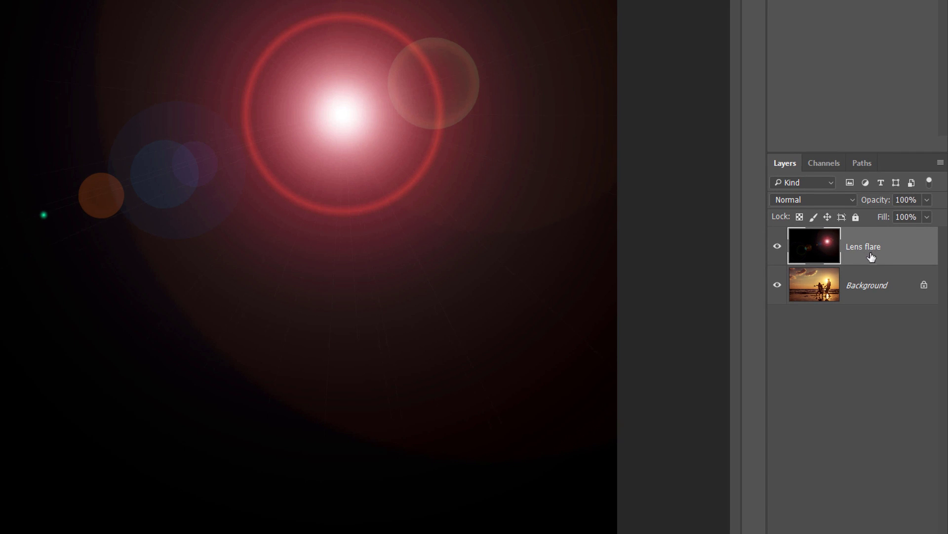
# - Set the Lens flare layer's blend mode to Screen
pyautogui.click(814, 200)
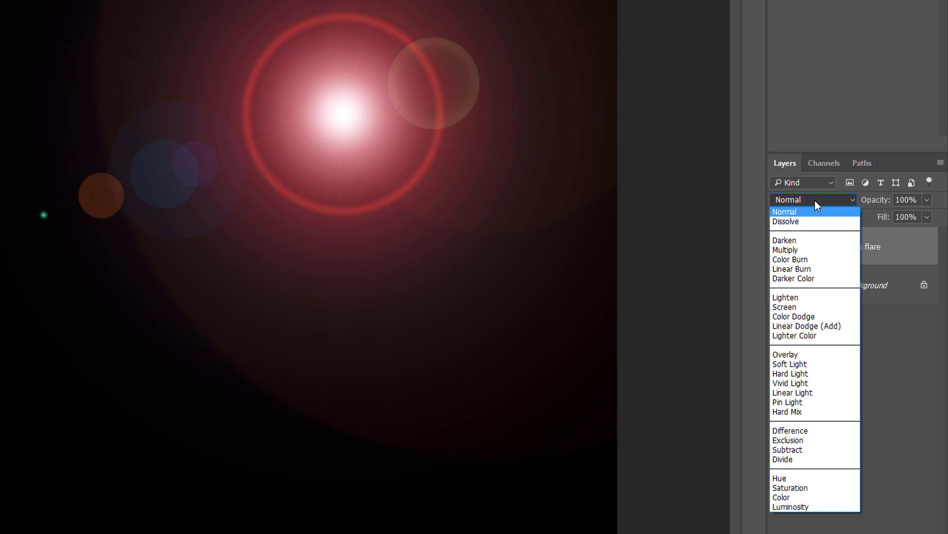
pyautogui.click(811, 307)
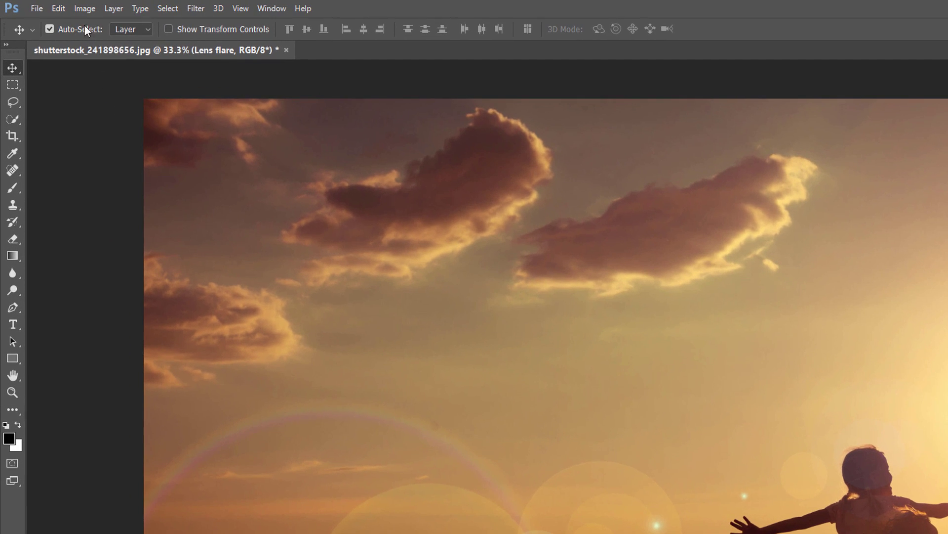
# - Shift the flare's hue in Hue/Saturation so the red flare turns golden
pyautogui.click(85, 11)
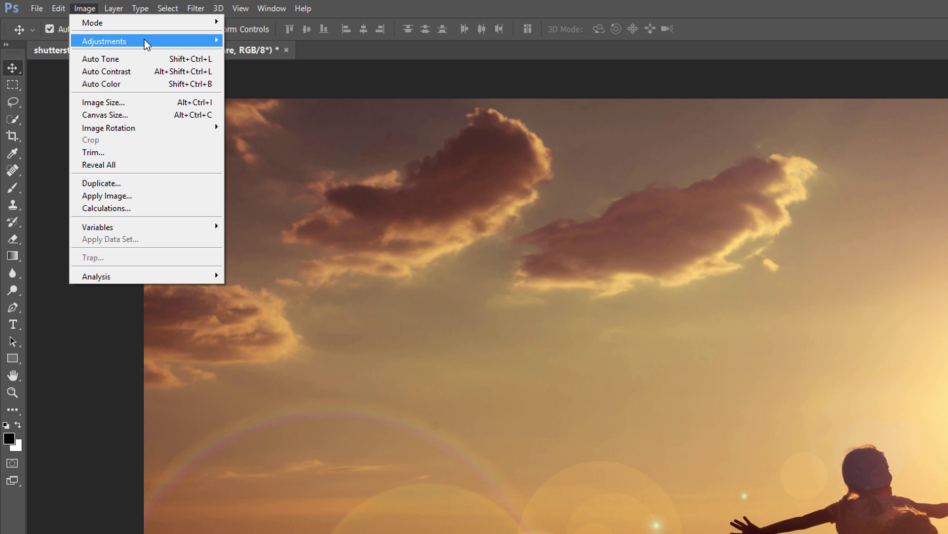
pyautogui.moveTo(146, 41)
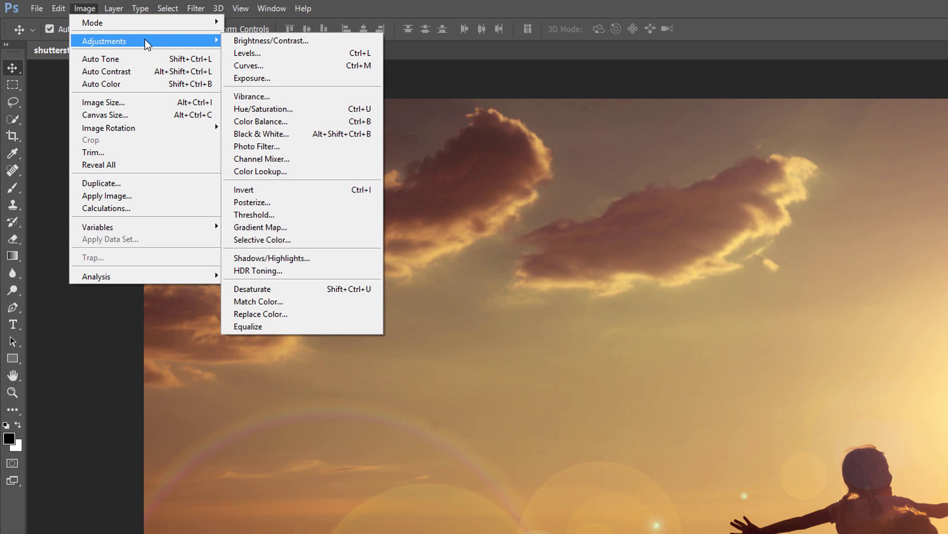
pyautogui.click(304, 109)
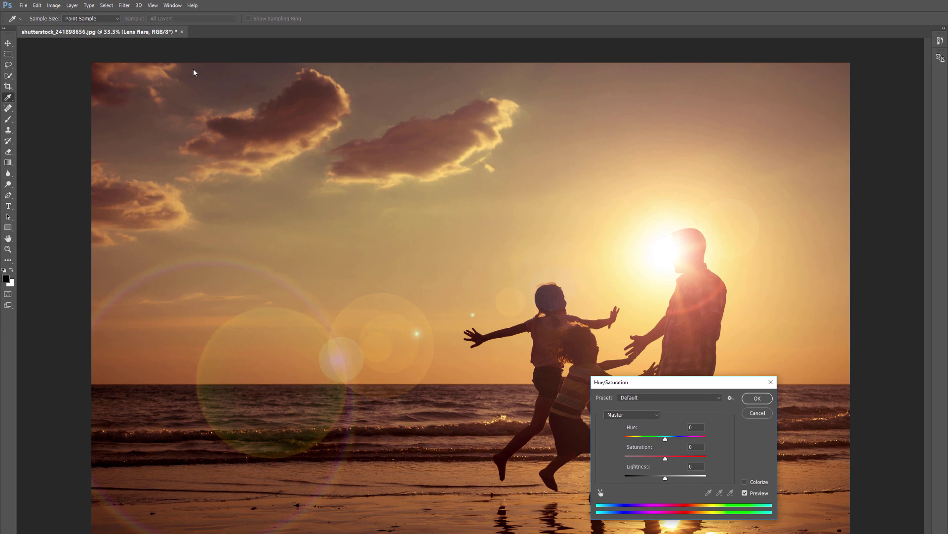
pyautogui.moveTo(671, 385); pyautogui.dragTo(443, 123)
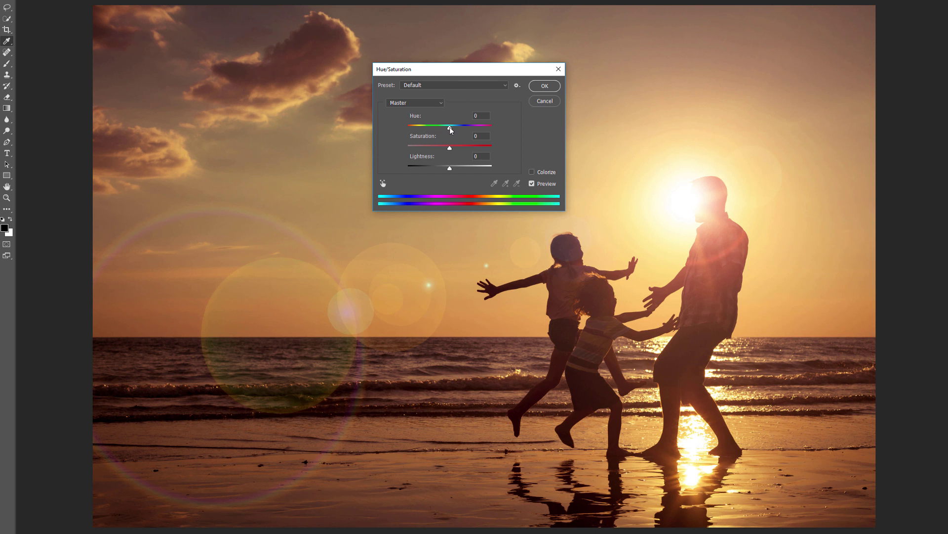
pyautogui.moveTo(450, 130)
pyautogui.mouseDown()
pyautogui.moveTo(415, 132)
pyautogui.moveTo(488, 135)
pyautogui.moveTo(455, 132)
pyautogui.mouseUp()
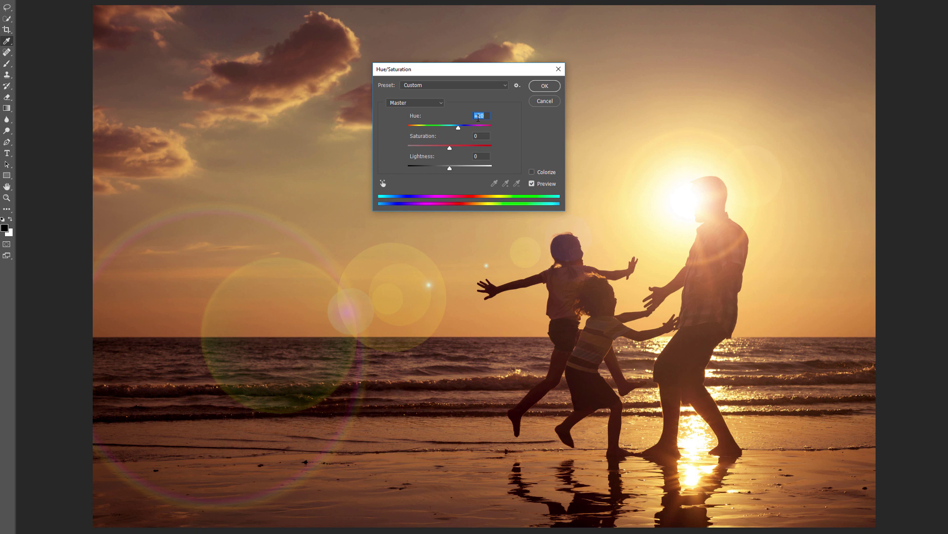
pyautogui.click(554, 87)
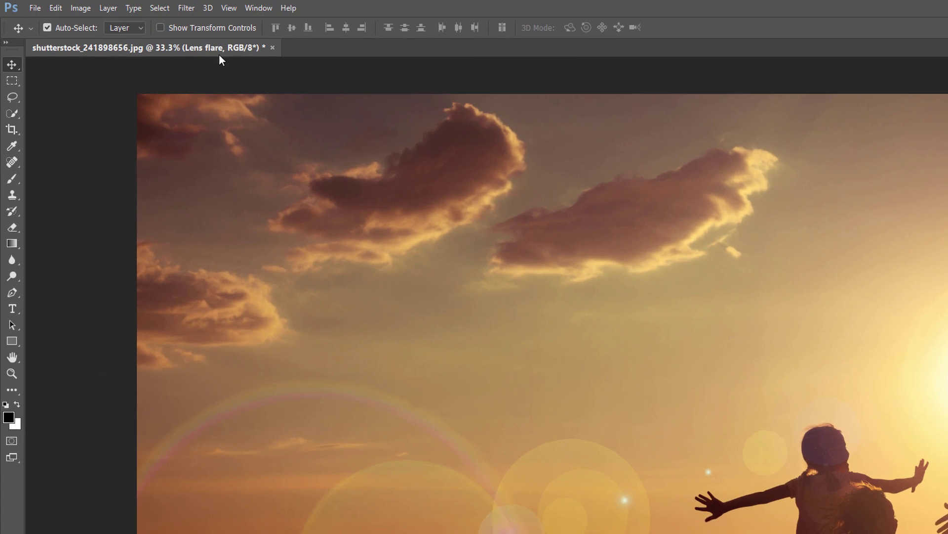
# - Soften the flare layer with a 12.5-pixel Gaussian Blur
pyautogui.click(191, 13)
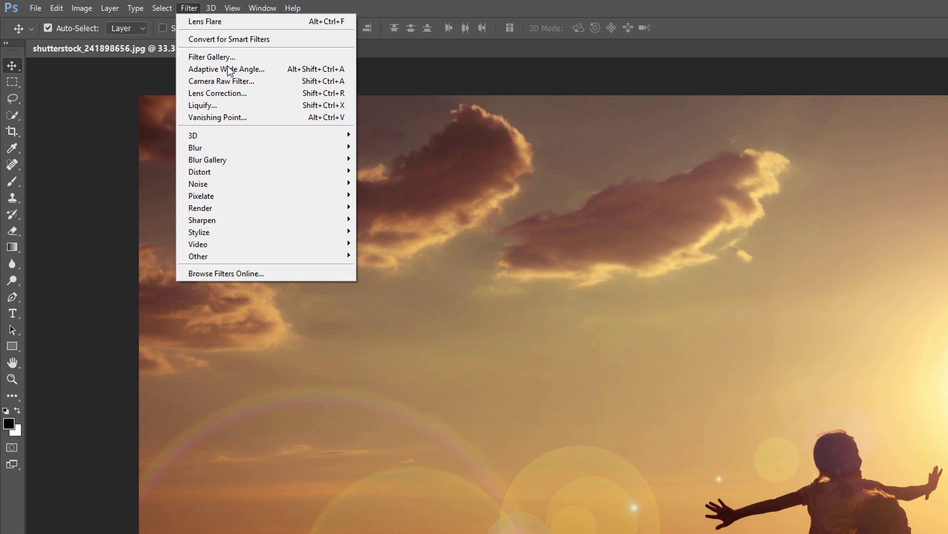
pyautogui.moveTo(242, 147)
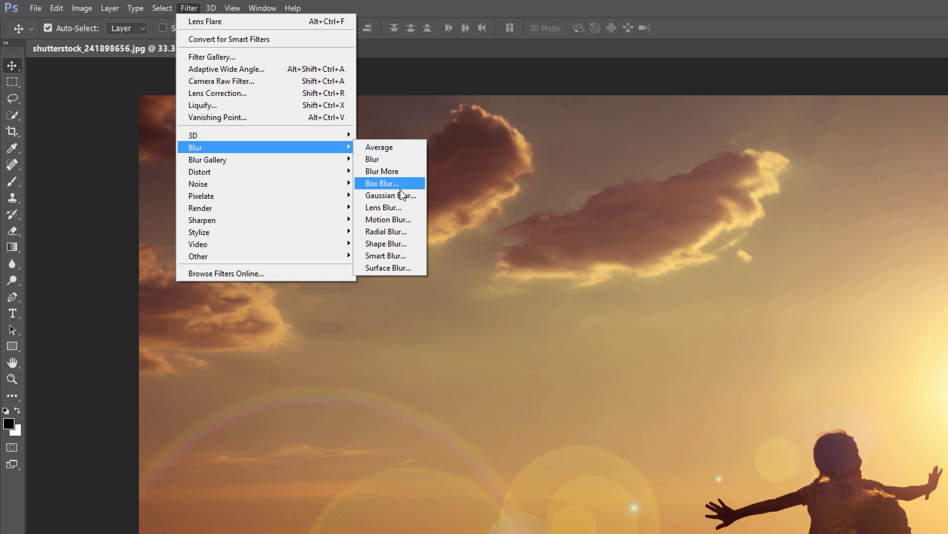
pyautogui.click(419, 195)
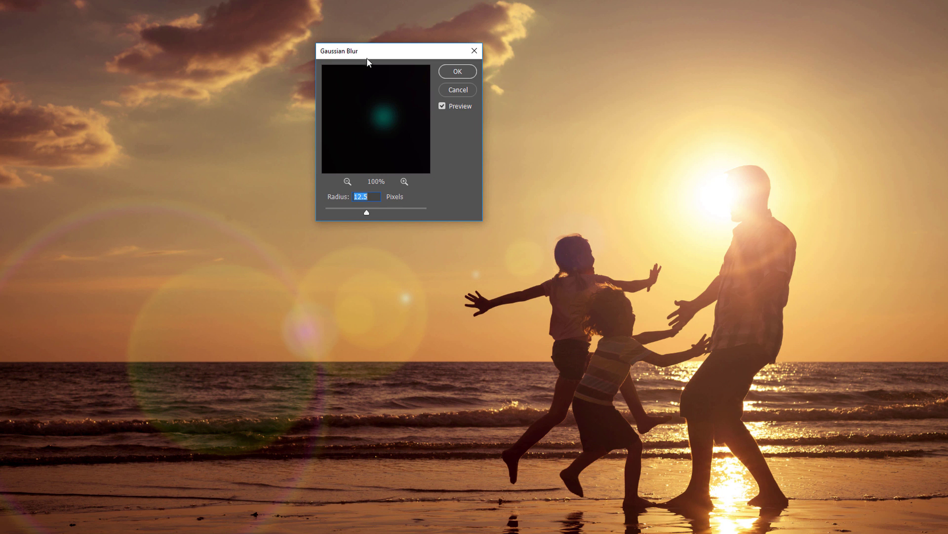
pyautogui.moveTo(376, 53); pyautogui.dragTo(409, 60)
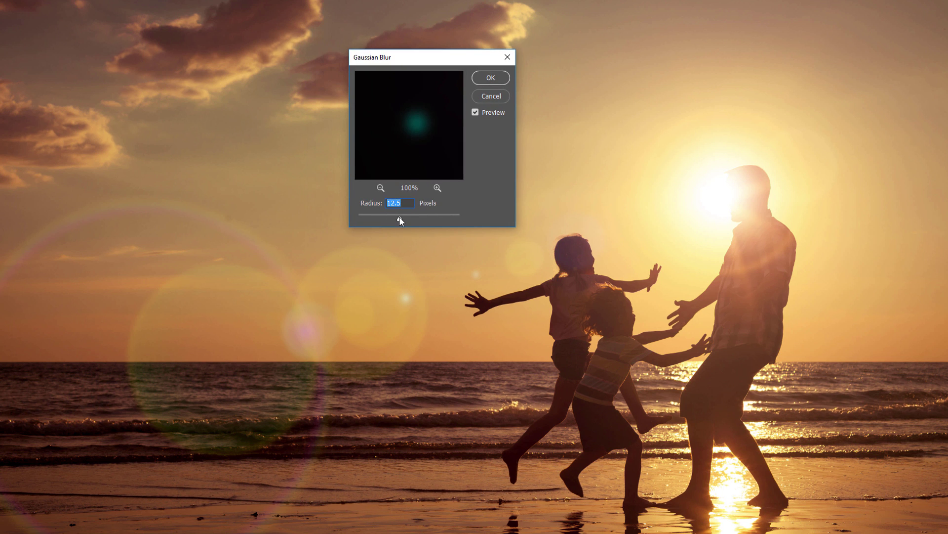
pyautogui.moveTo(399, 217); pyautogui.dragTo(364, 217)
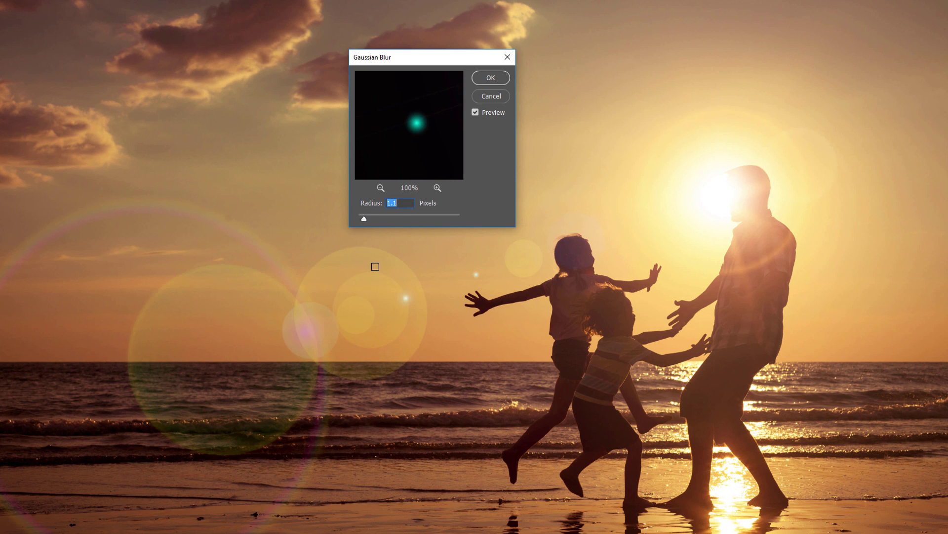
pyautogui.moveTo(364, 217); pyautogui.dragTo(401, 219)
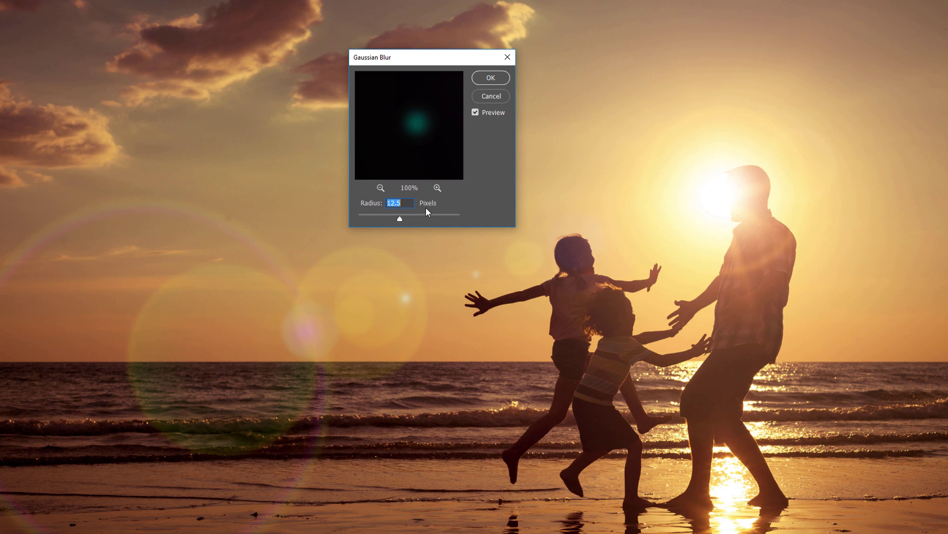
pyautogui.click(503, 78)
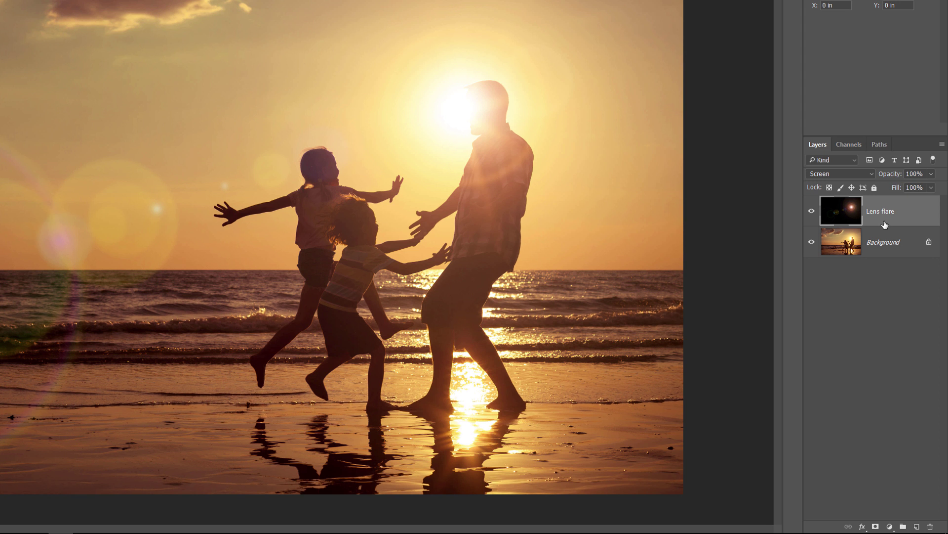
pyautogui.click(931, 173)
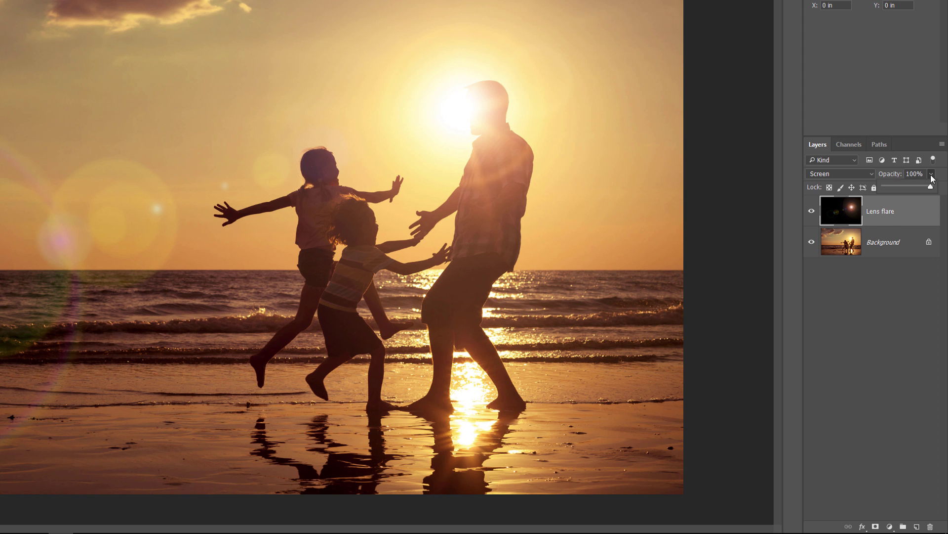
pyautogui.moveTo(933, 188); pyautogui.dragTo(912, 186)
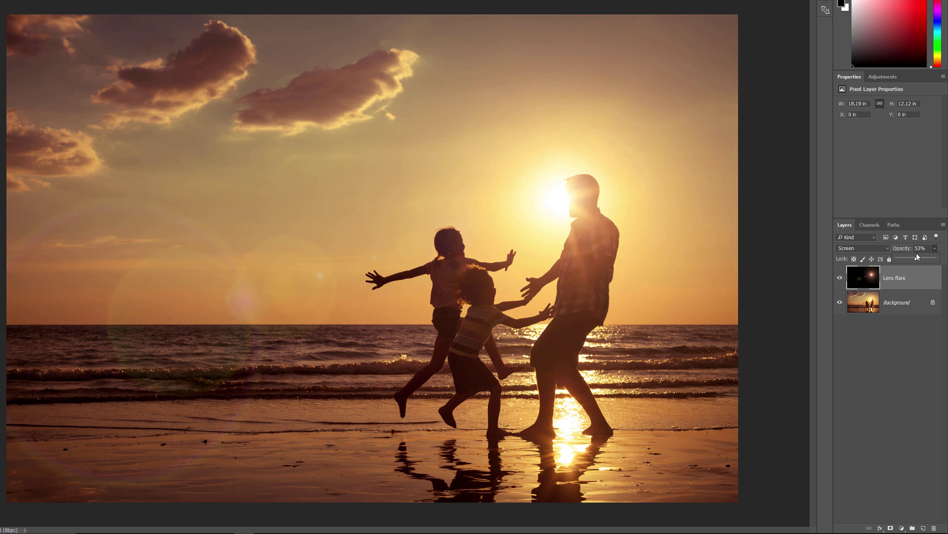
pyautogui.moveTo(917, 256); pyautogui.dragTo(944, 250)
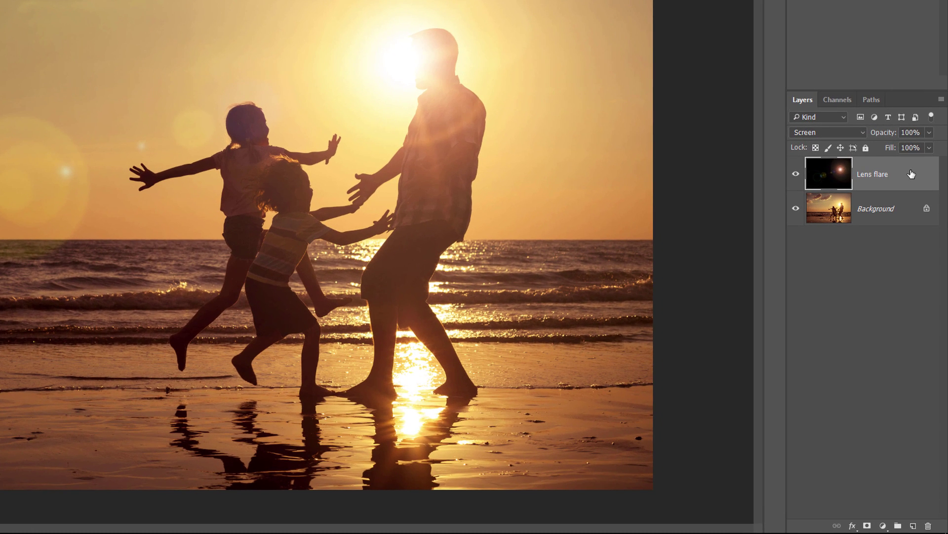
# - Duplicate the Lens flare layer and fade the copy to 20% opacity
pyautogui.moveTo(920, 279); pyautogui.dragTo(921, 280)
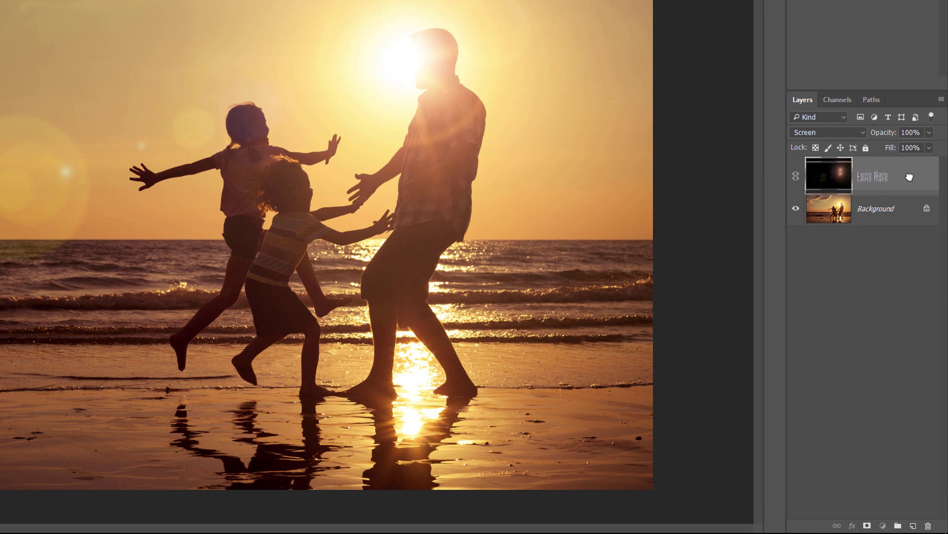
pyautogui.moveTo(910, 177); pyautogui.dragTo(915, 525)
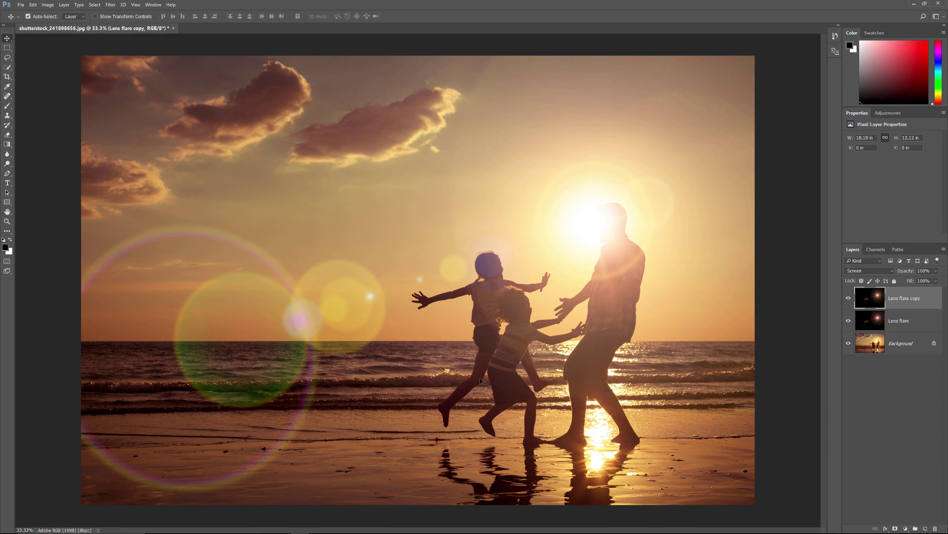
pyautogui.click(937, 271)
pyautogui.moveTo(935, 281); pyautogui.dragTo(909, 280)
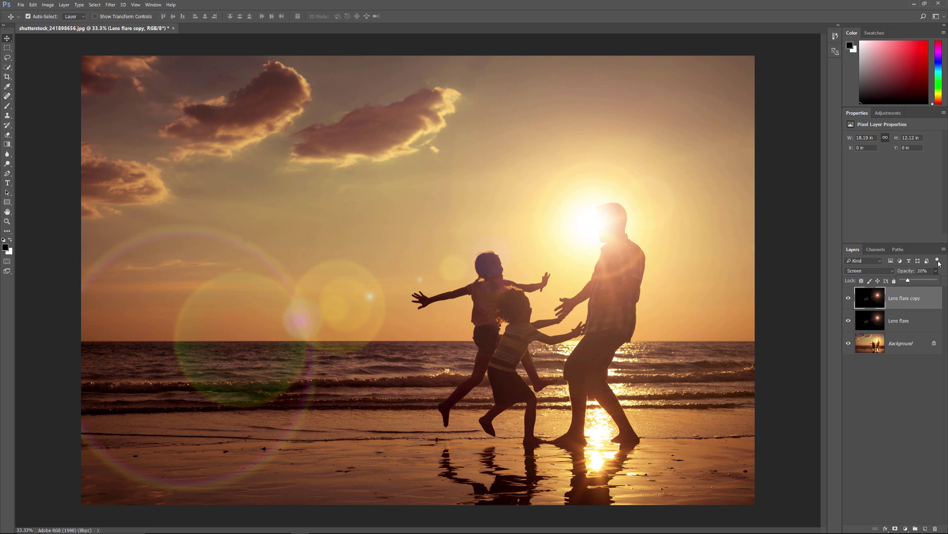